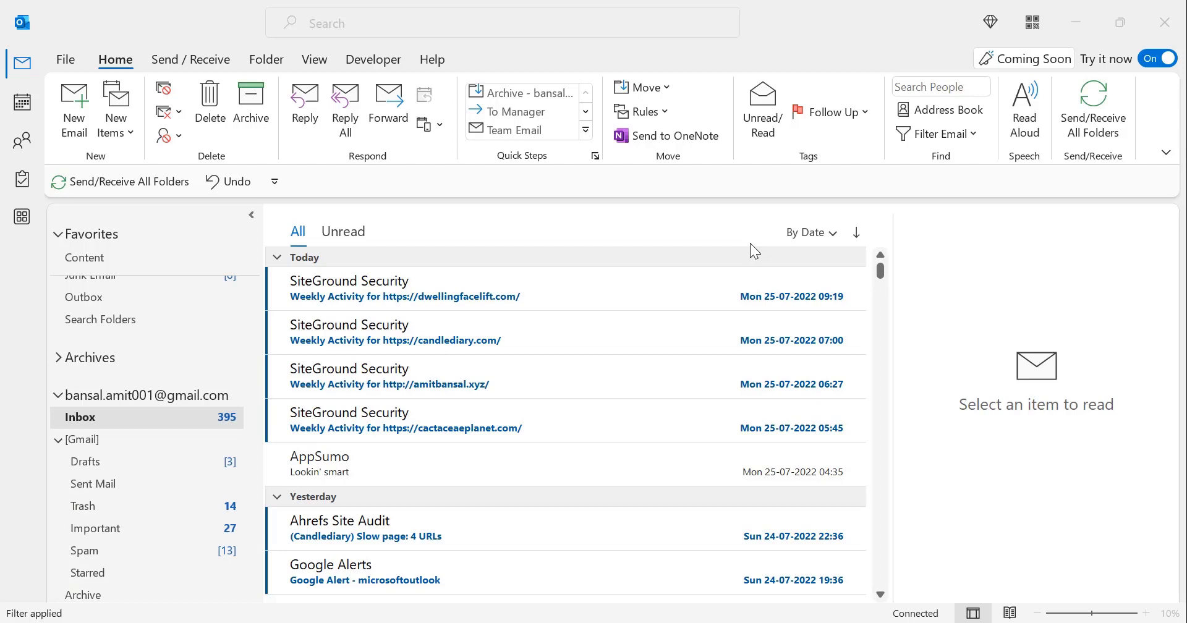
Show the Inbox messages and scroll through the date groups.
scroll(106, 414, "up", 1)
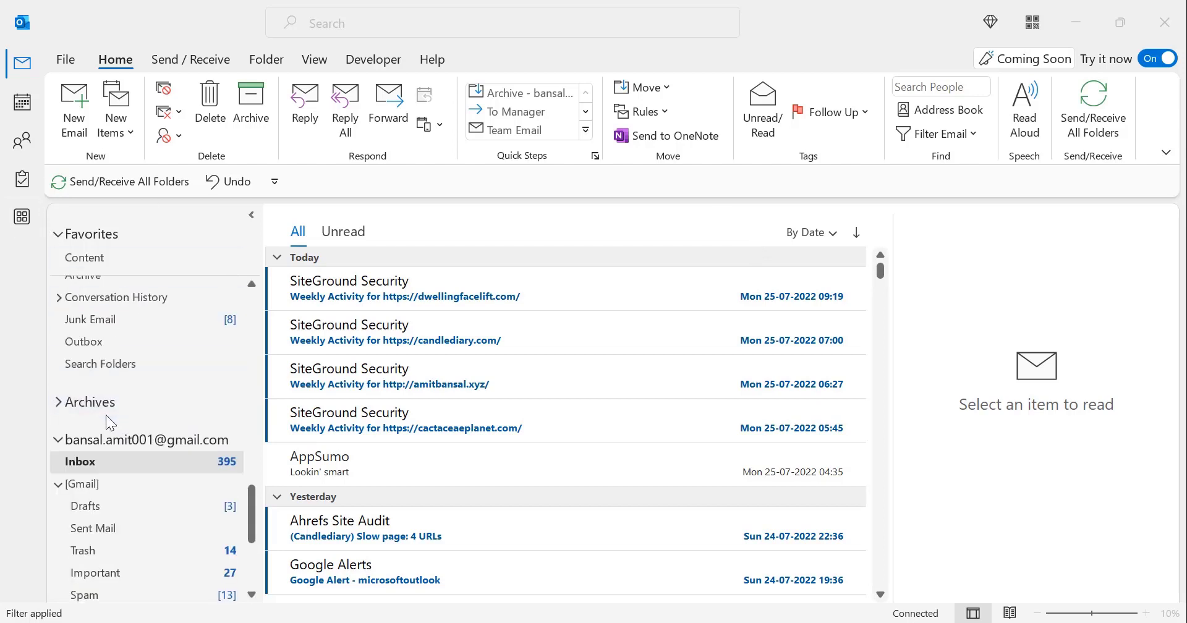
left_click(76, 461)
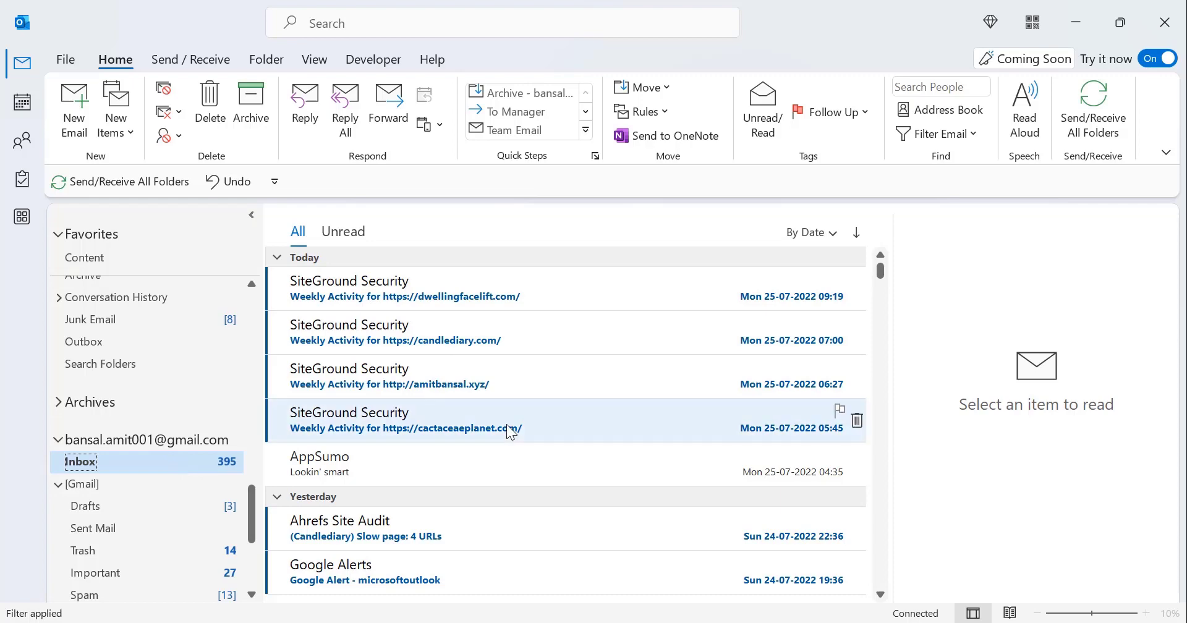
scroll(686, 289, "down", 4)
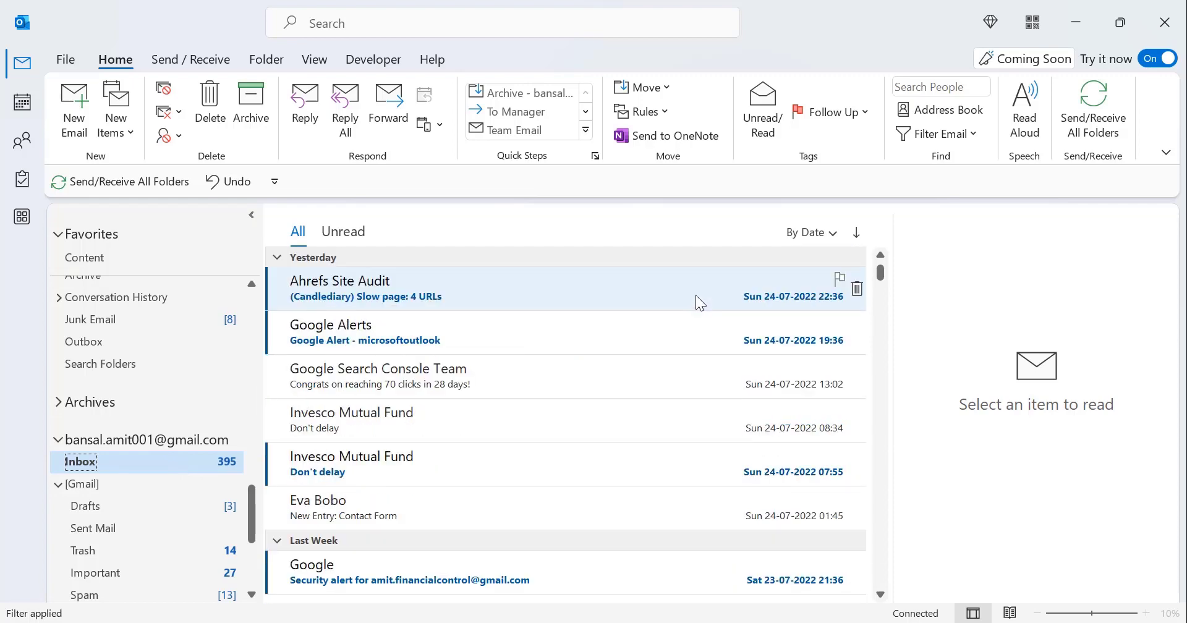
scroll(698, 295, "down", 1)
scroll(698, 294, "up", 5)
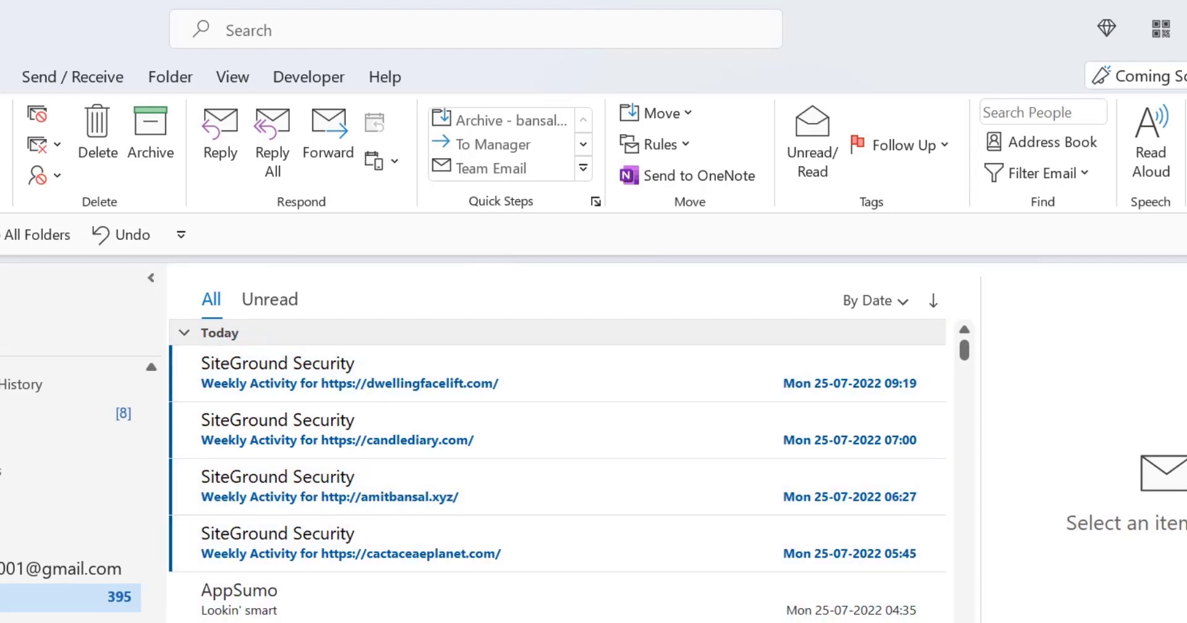
scroll(389, 604, "down", 4)
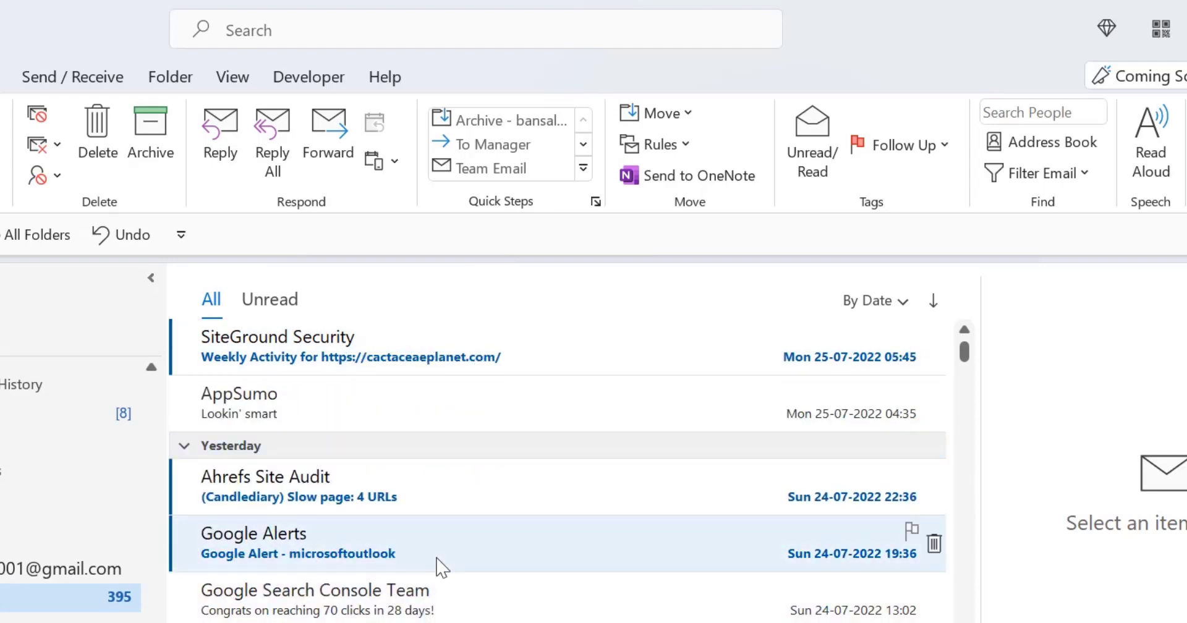
scroll(569, 597, "up", 4)
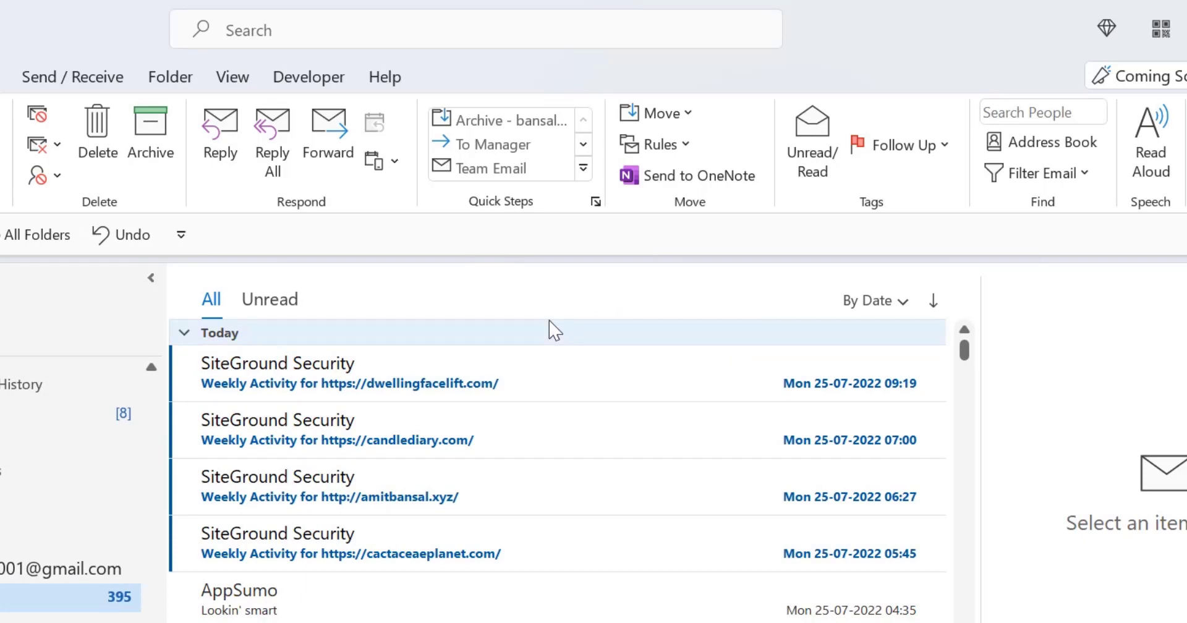
Collapse the Today, Three Weeks Ago and Earlier this Month date groups.
left_click(238, 341)
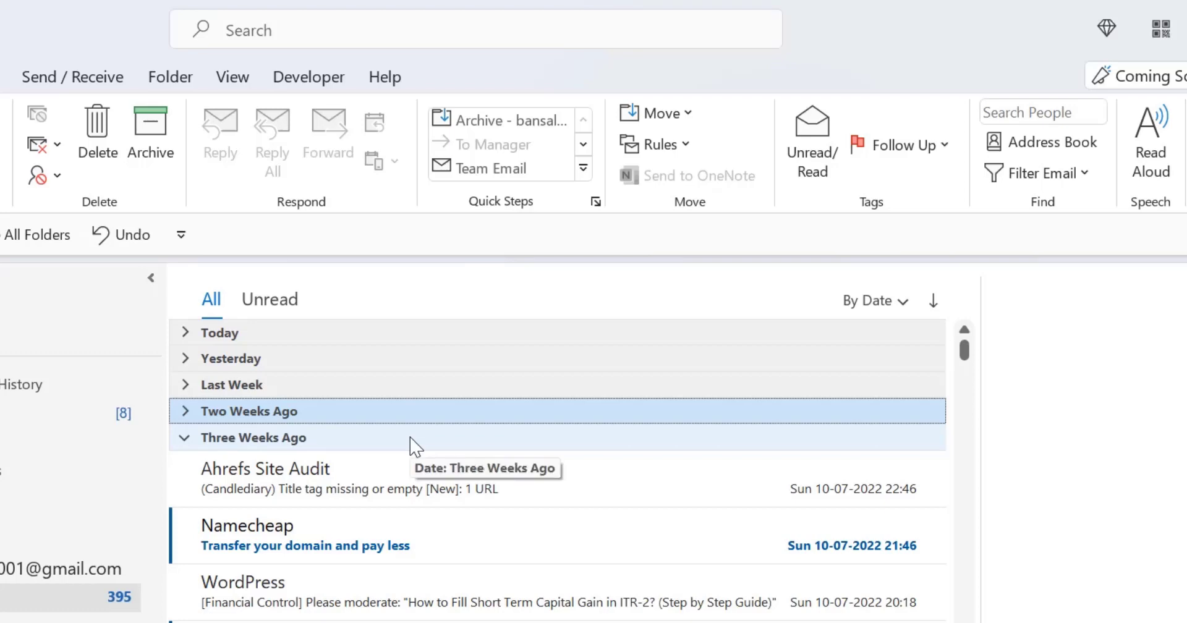
left_click(184, 438)
left_click(184, 464)
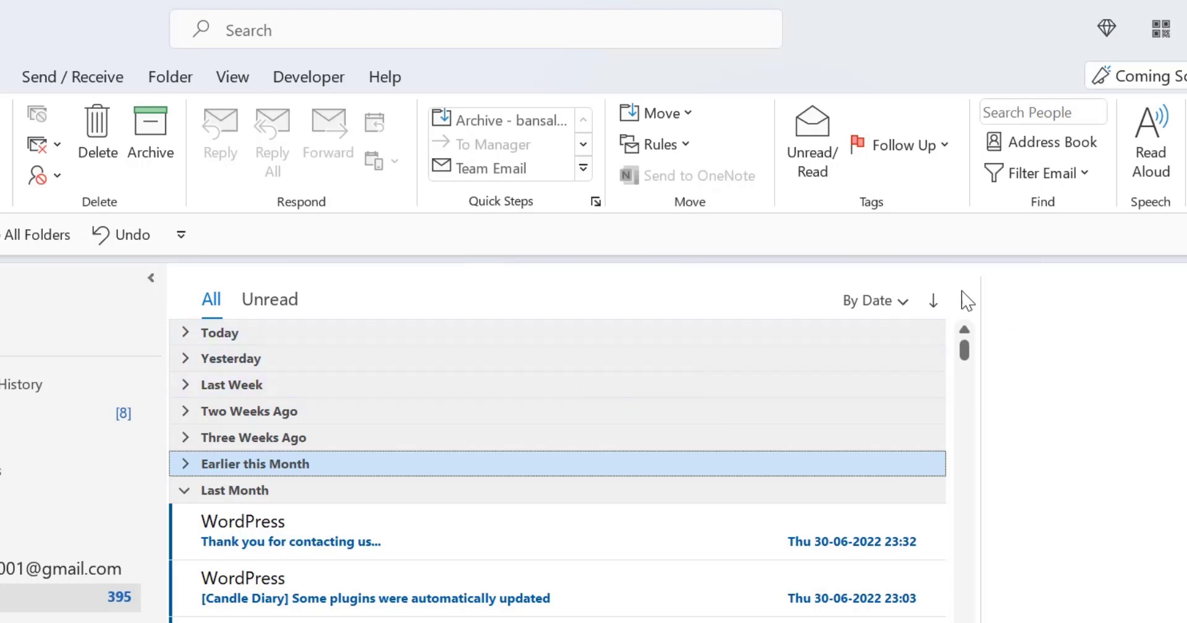
Arrange the Inbox by Size, grouping it into Very Large, Large and Medium bands.
left_click(904, 302)
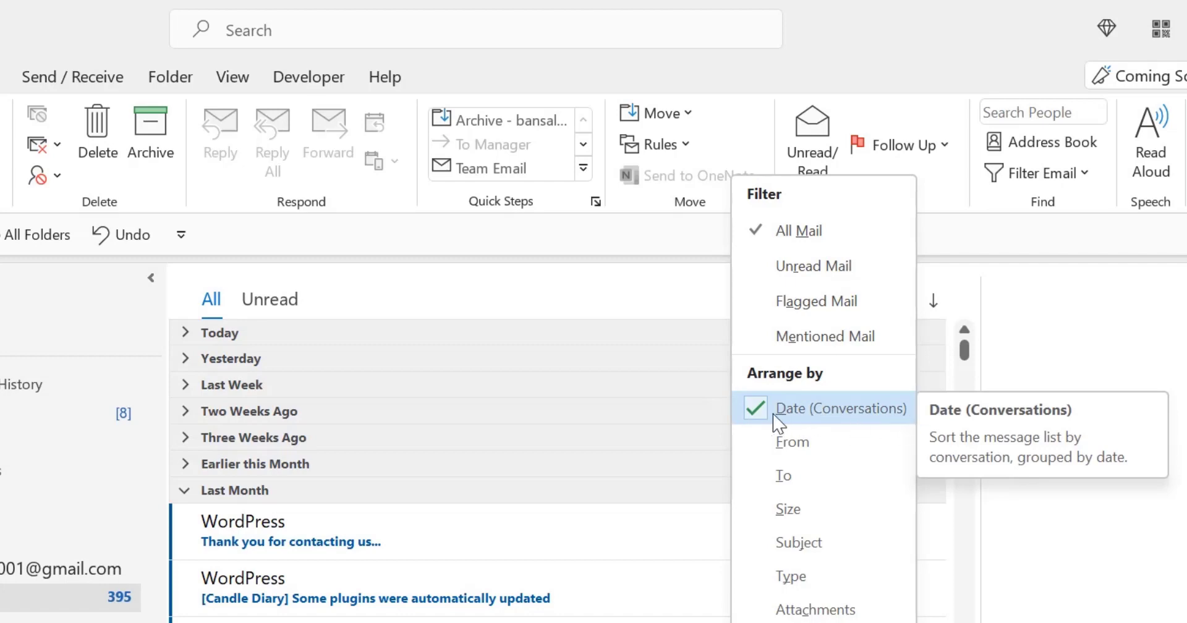
left_click(790, 511)
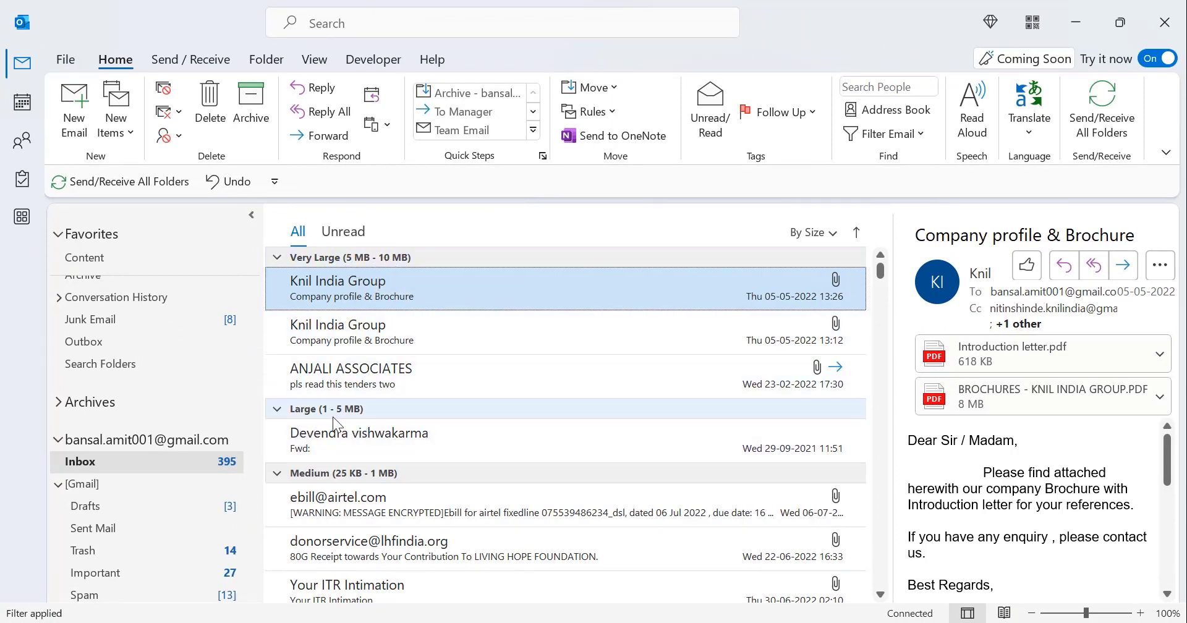
Sort the size groups smallest on top, starting with Tiny (< 10 KB).
scroll(451, 427, "down", 1)
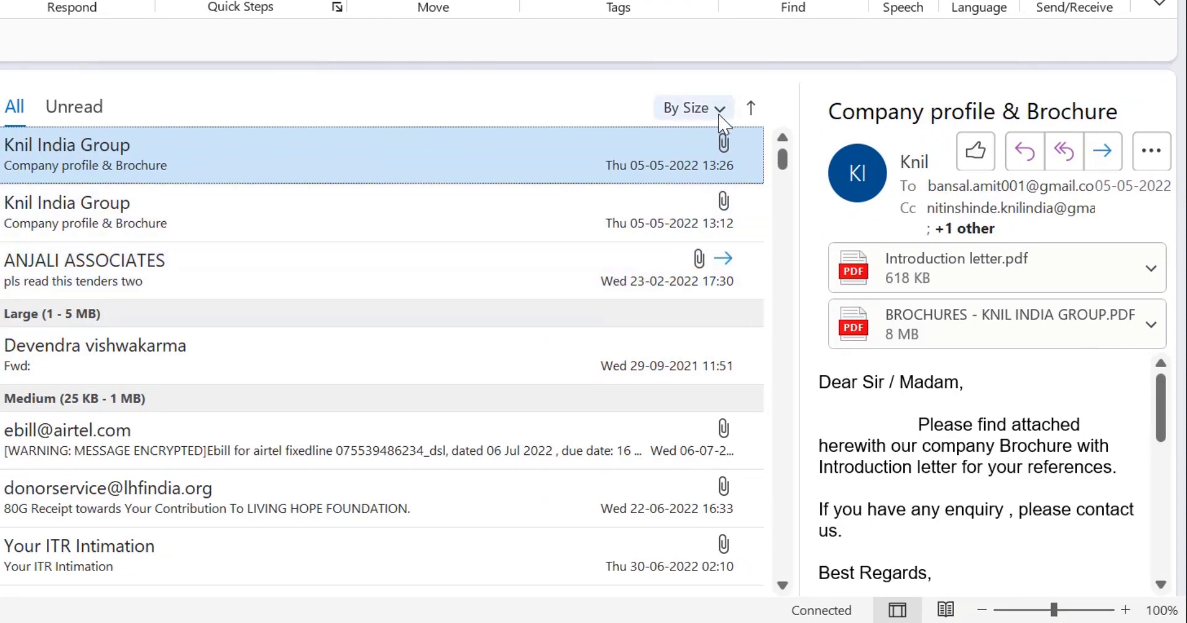
left_click(720, 112)
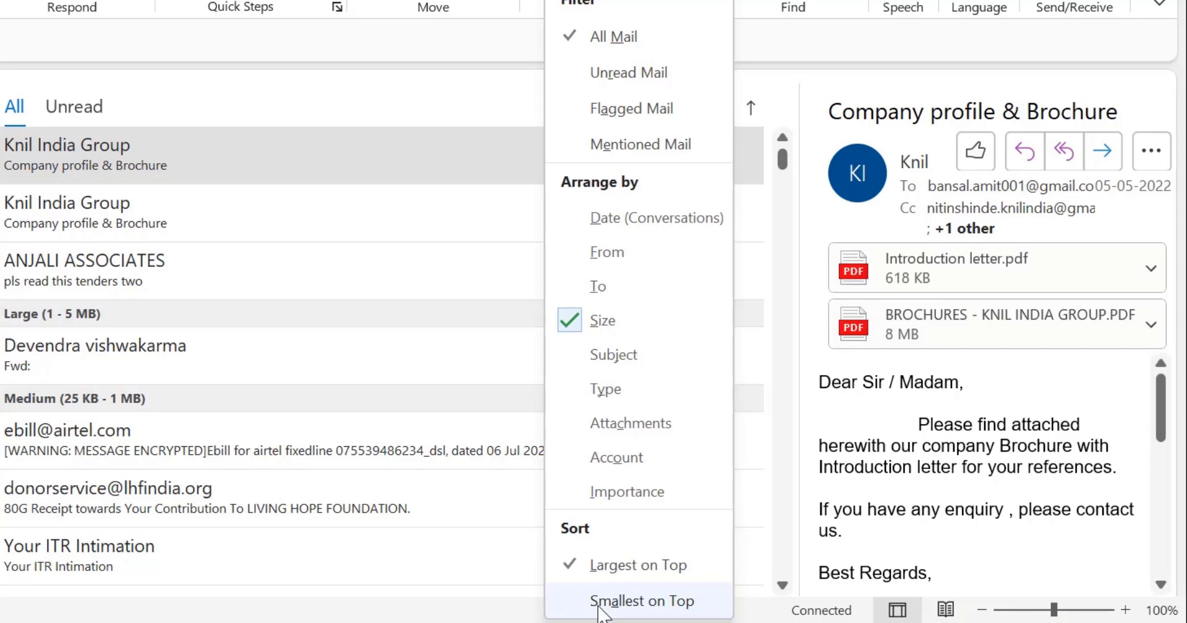
left_click(488, 96)
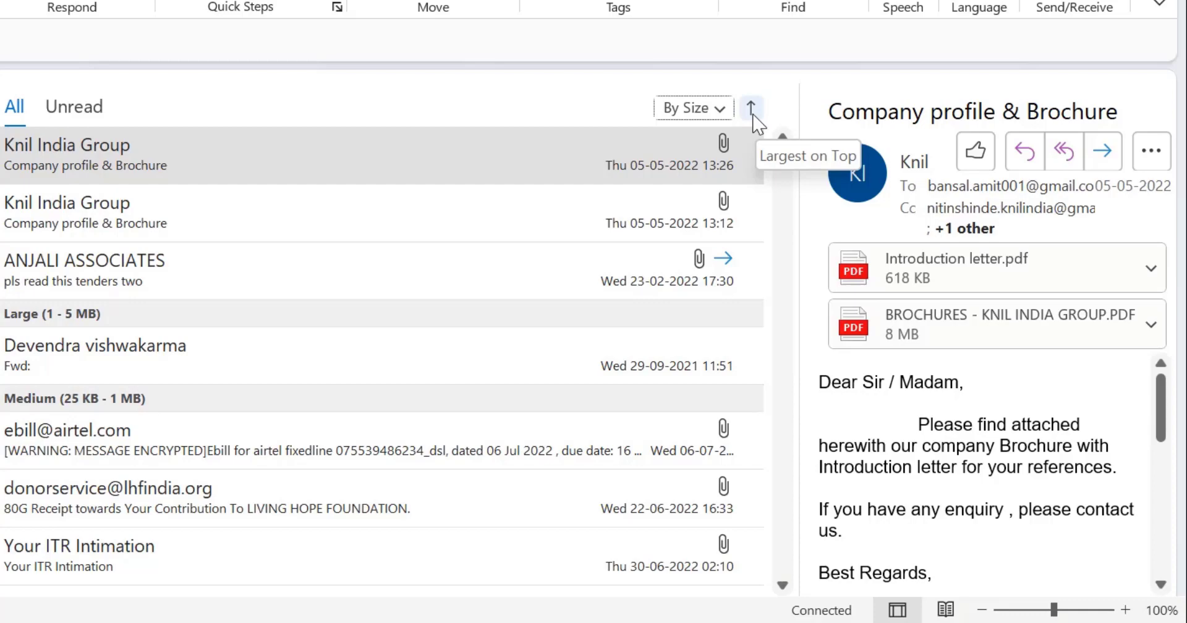
left_click(751, 110)
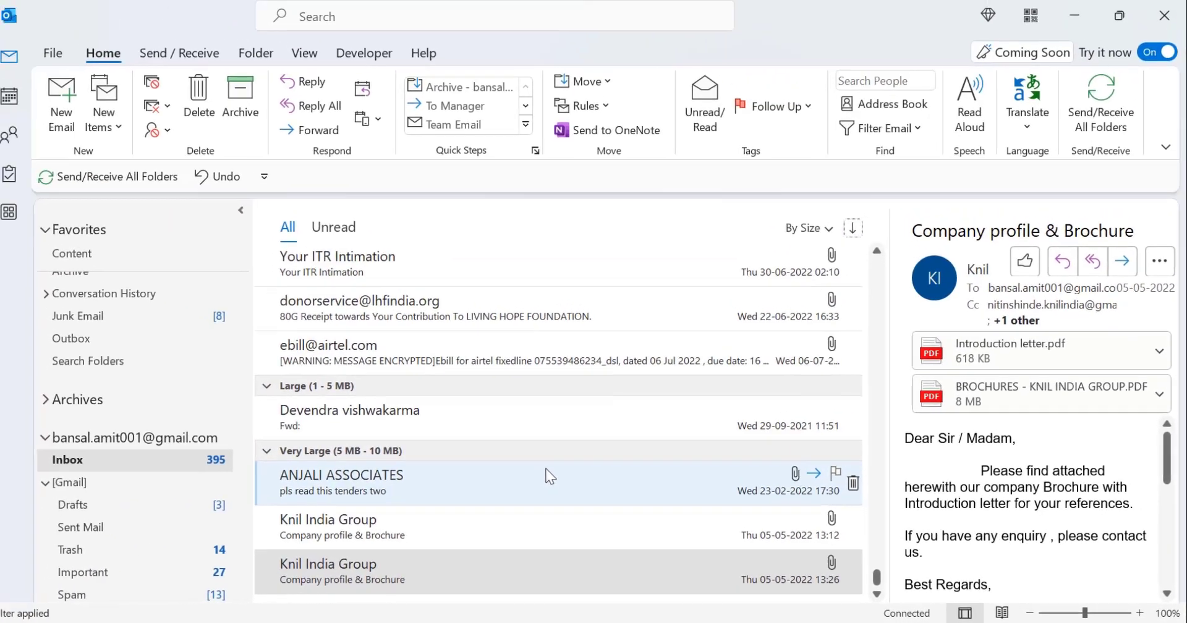
scroll(549, 476, "up", 5)
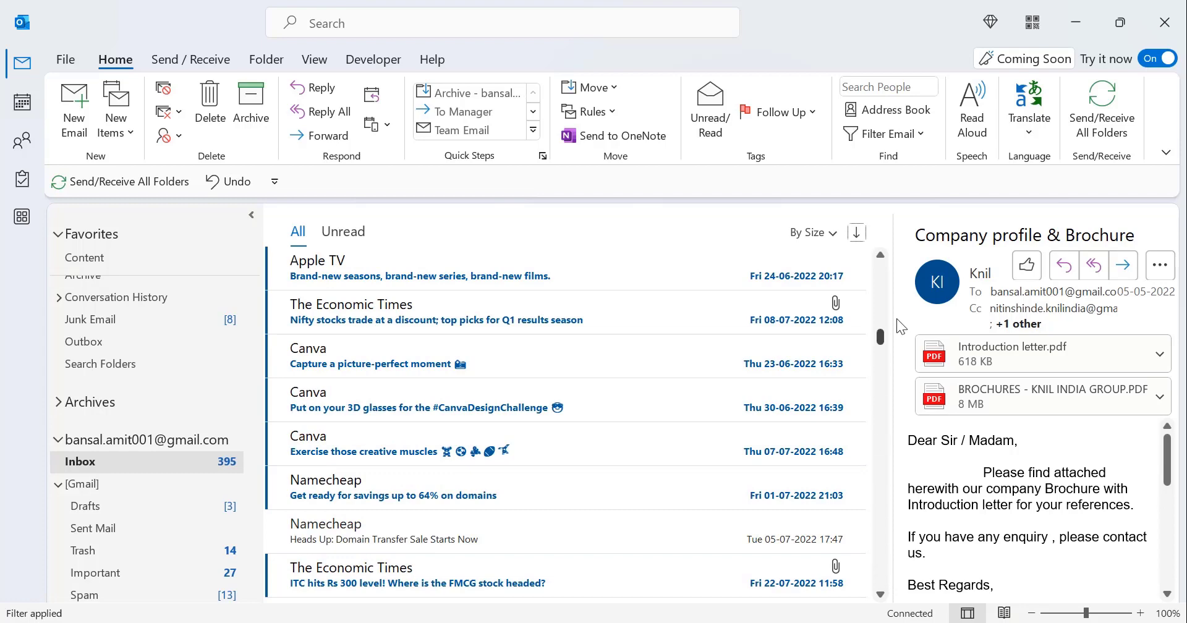
scroll(897, 318, "up", 10)
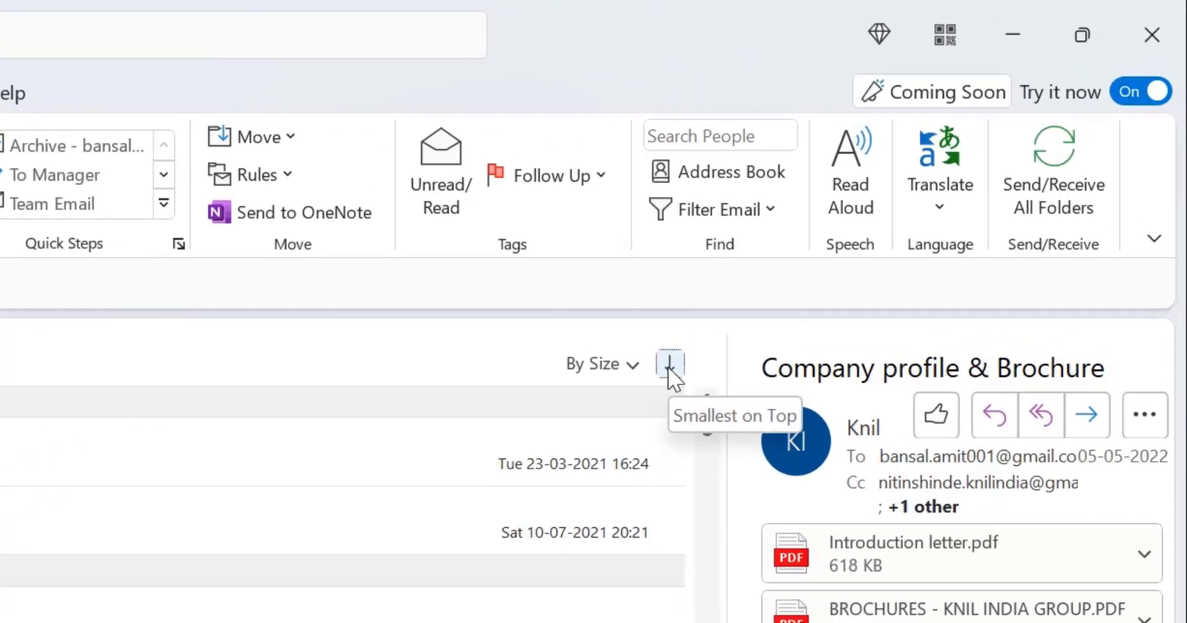
Restore largest-first order and collapse all five size groups, Very Large through Tiny.
left_click(647, 381)
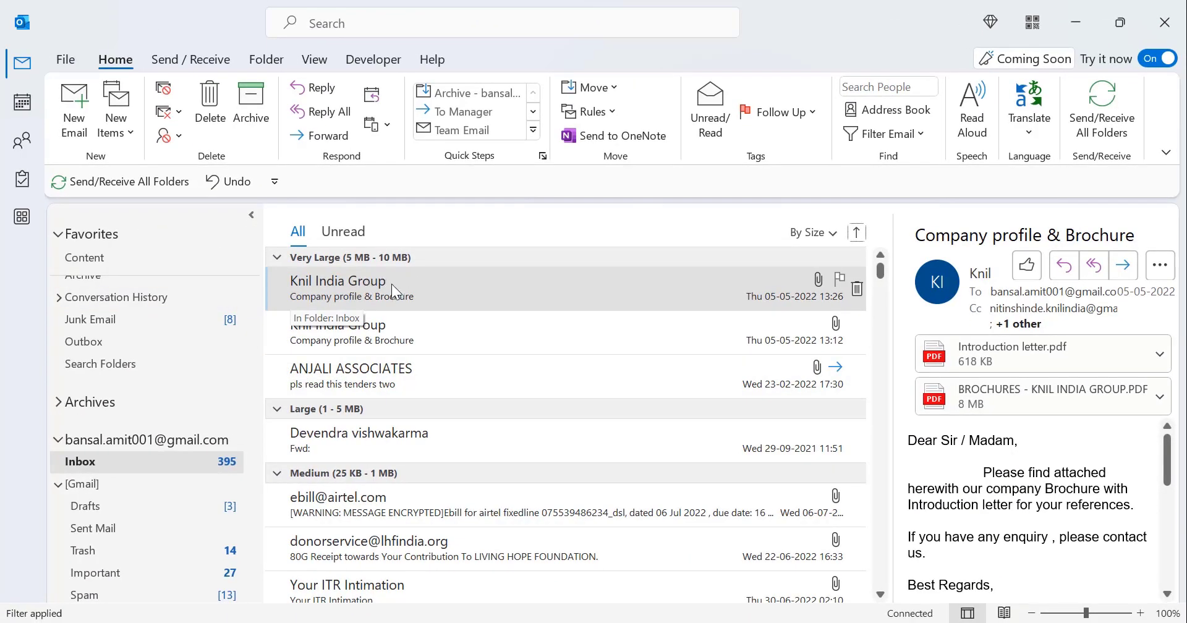
left_click(423, 317)
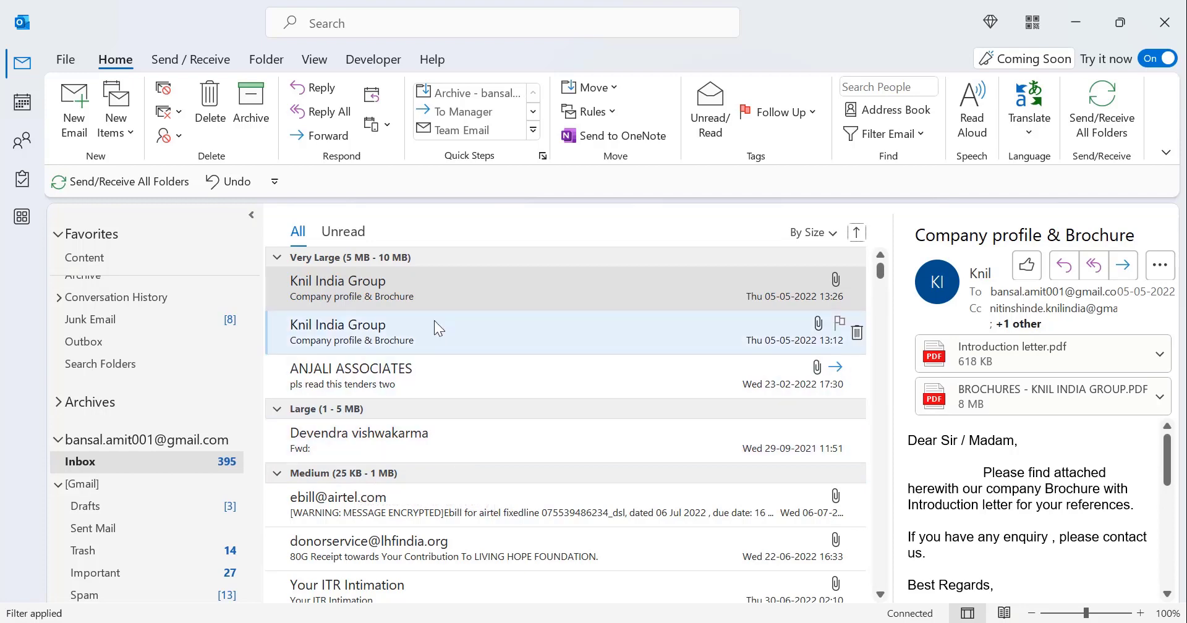
left_click(279, 262)
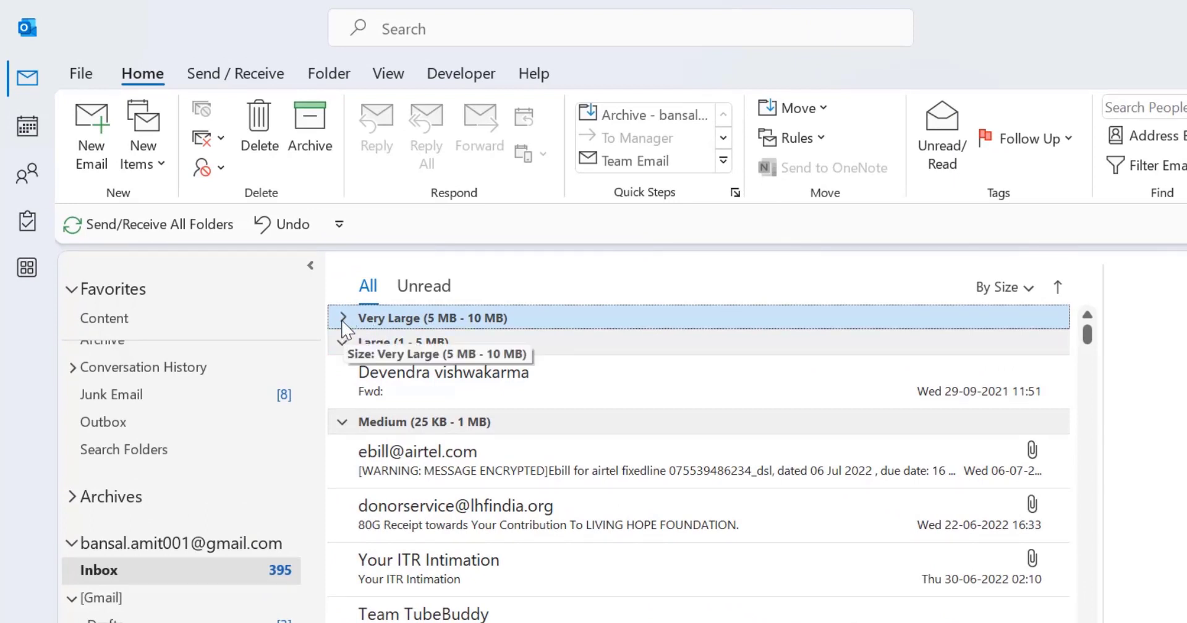
left_click(342, 340)
left_click(341, 367)
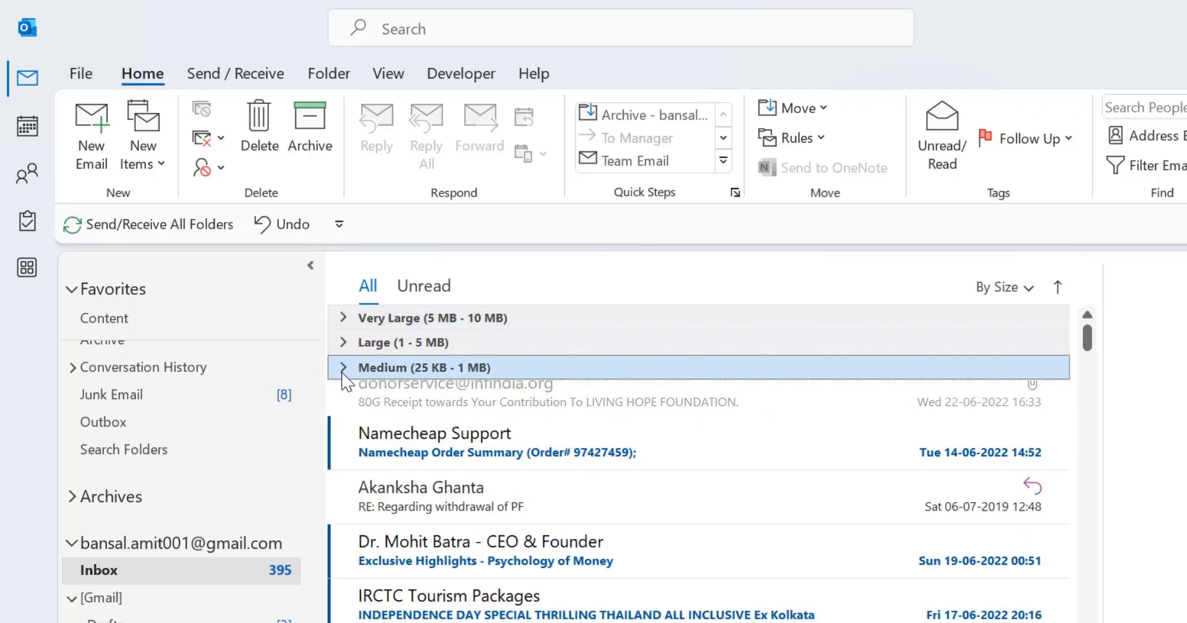
left_click(342, 393)
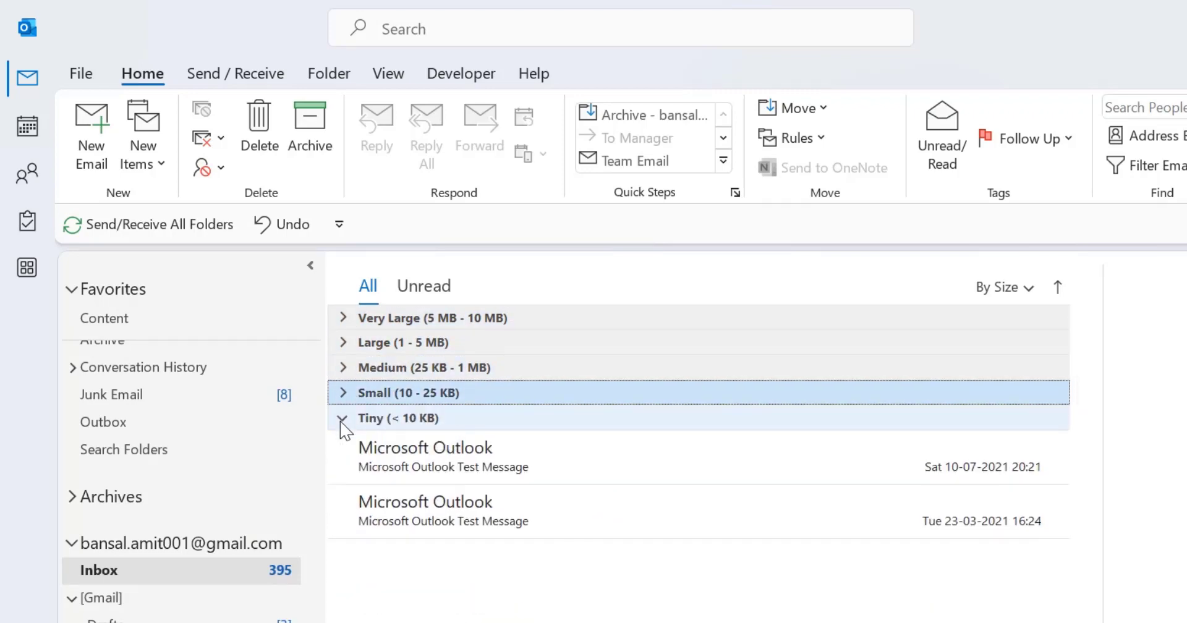
left_click(342, 418)
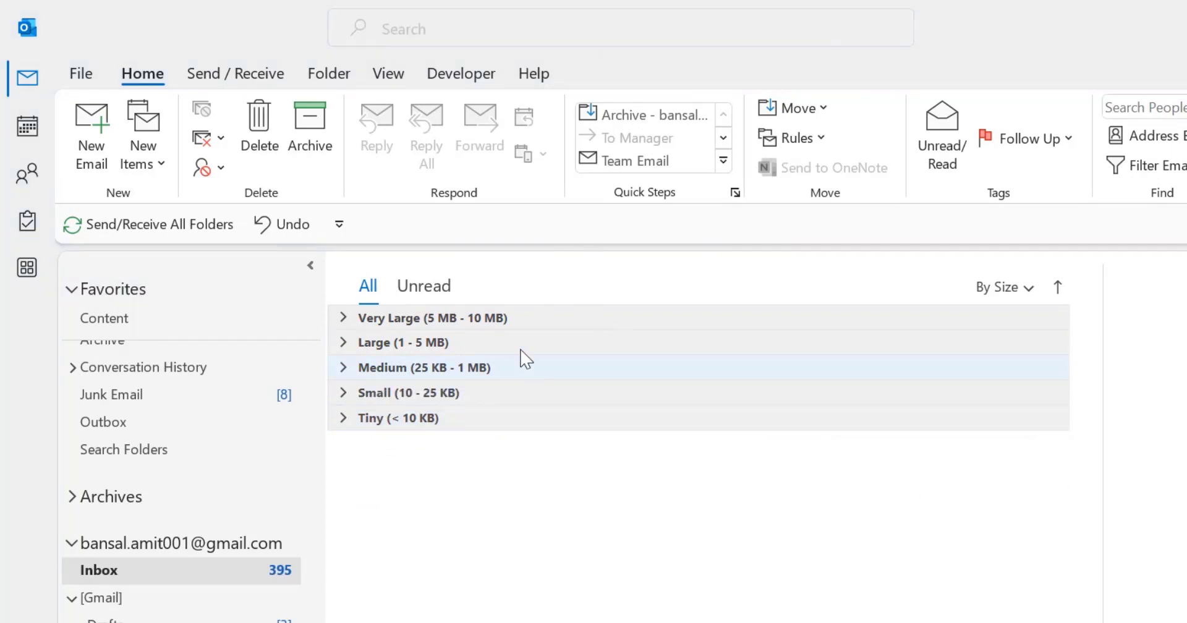
Expand every size group using Expand All Groups from the View tab.
left_click(383, 79)
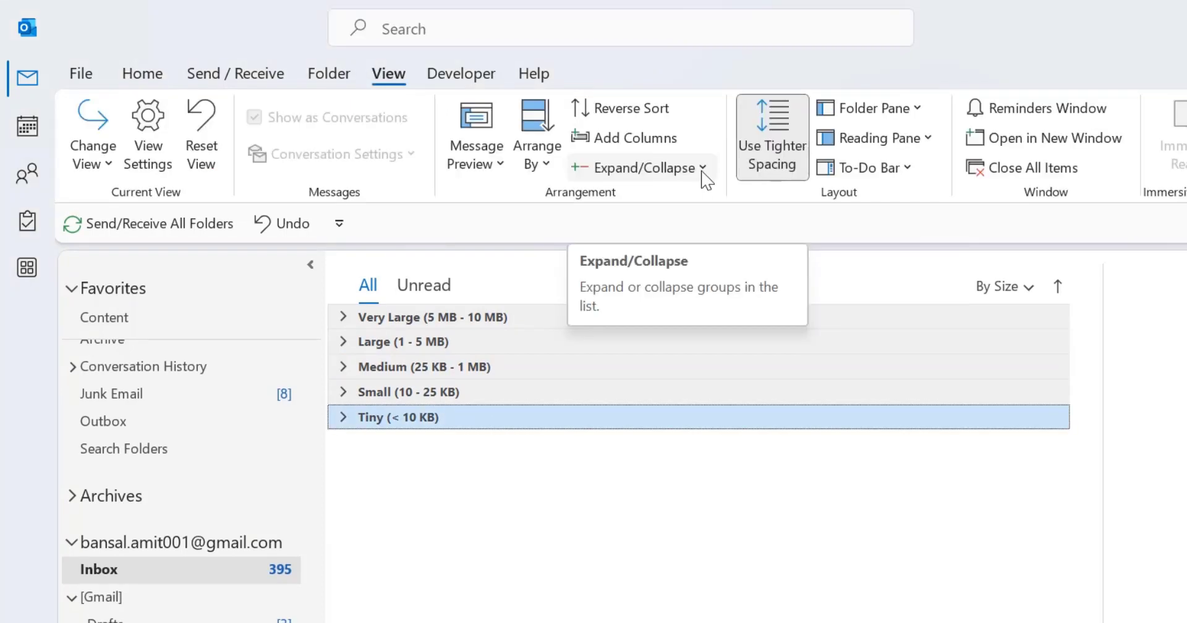
left_click(704, 170)
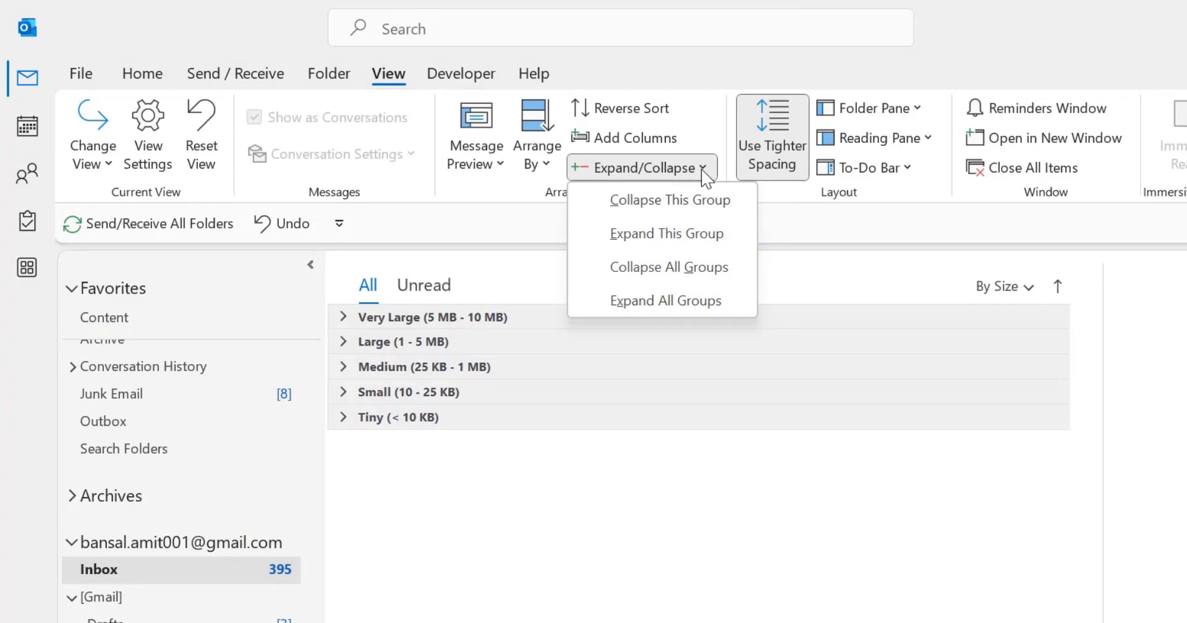
left_click(675, 302)
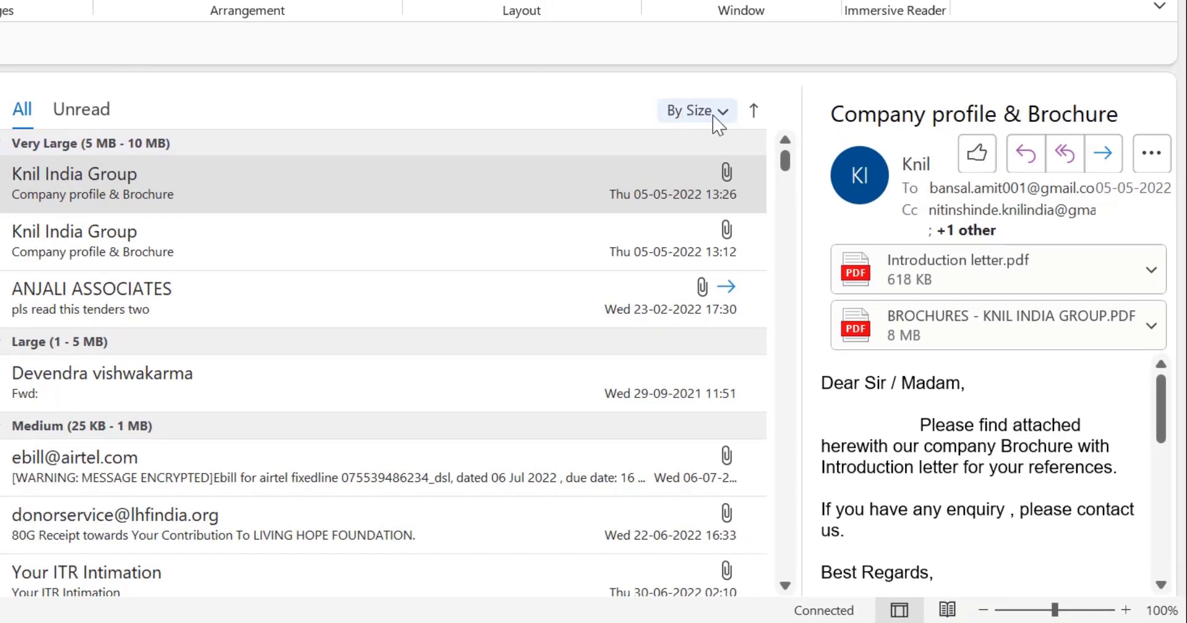
Change the Inbox arrangement from Size to From, grouping messages by sender.
left_click(717, 121)
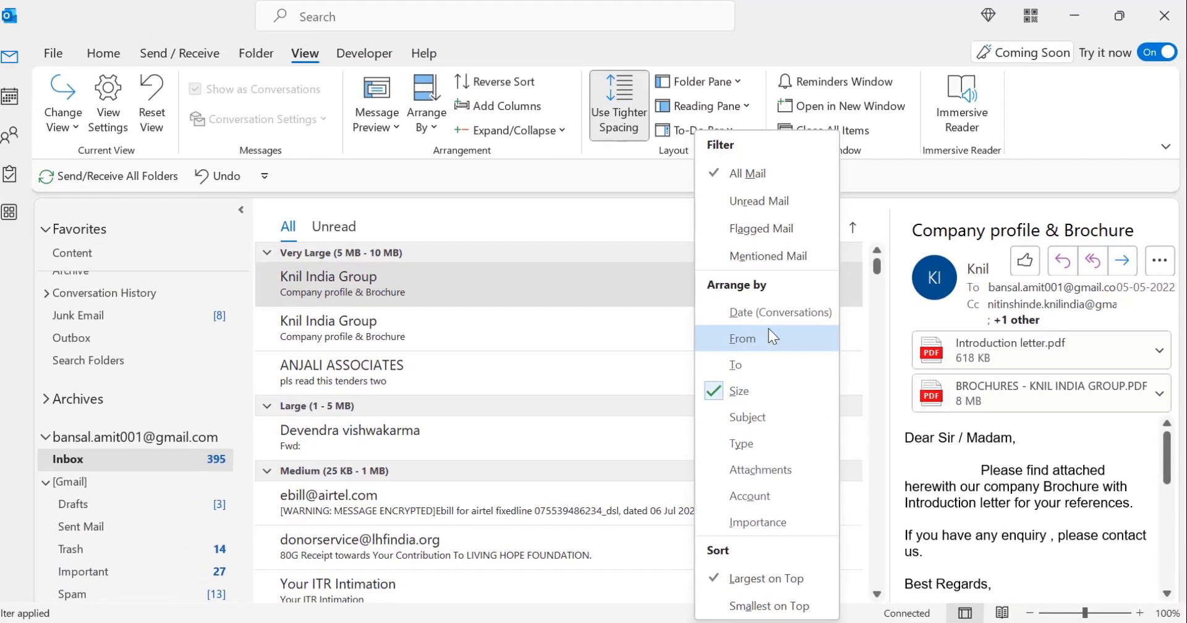
left_click(674, 279)
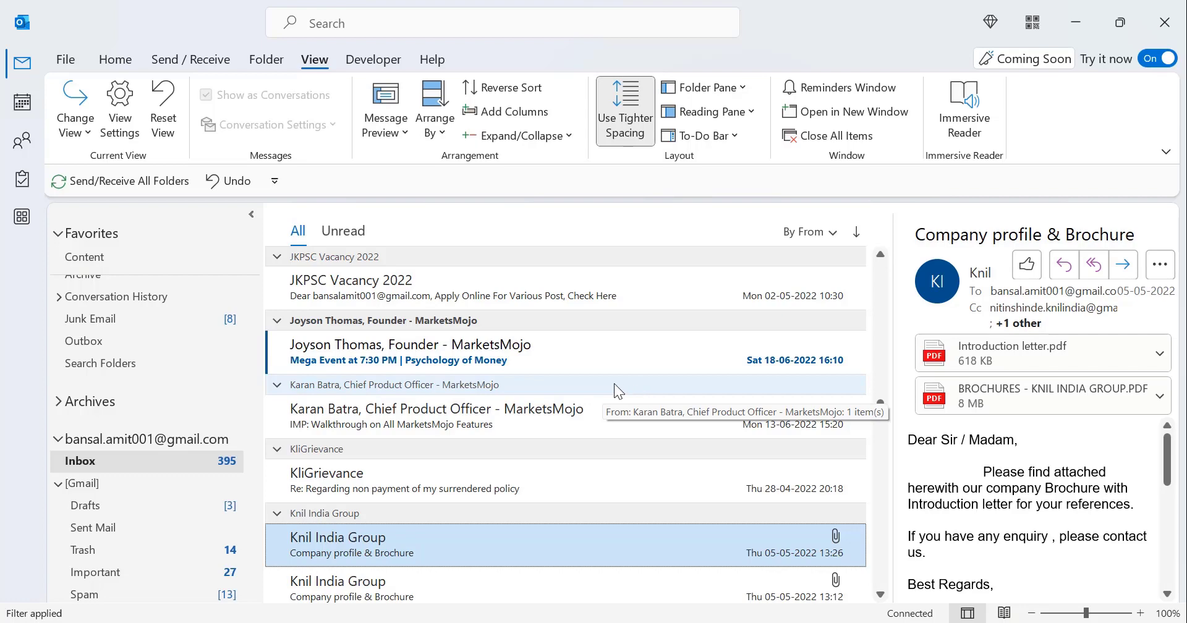
Collapse the Ahrefs, Ahrefs Site Explorer, Airtel and following sender groups, then sort Z to A.
scroll(463, 291, "up", 5)
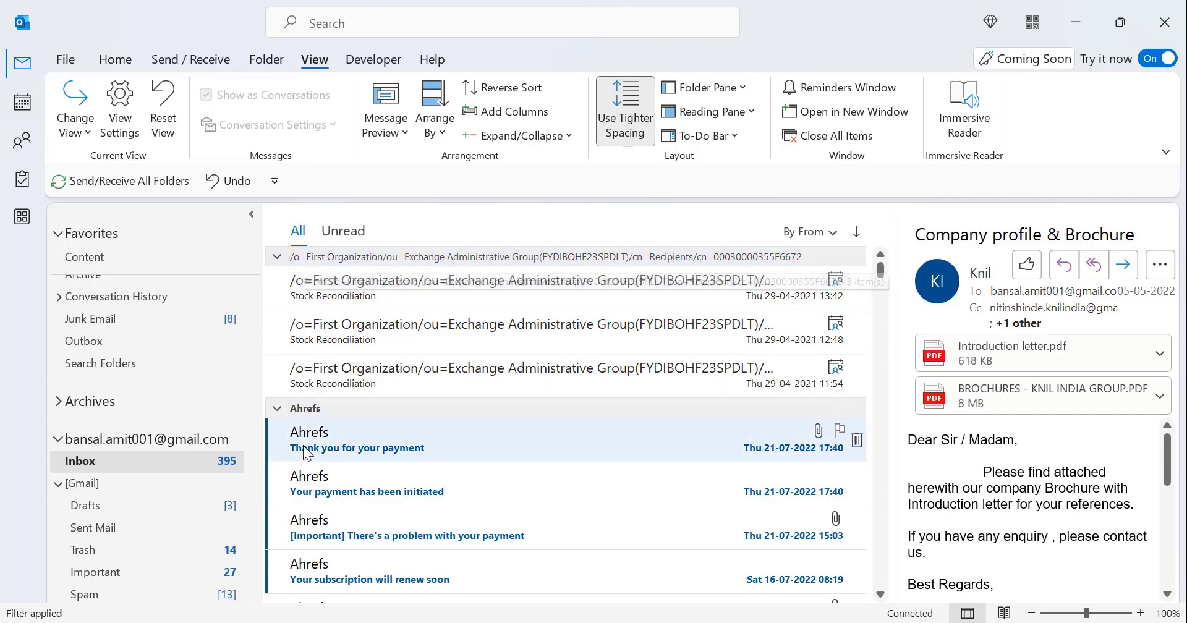
left_click(278, 408)
left_click(276, 467)
scroll(285, 439, "down", 1)
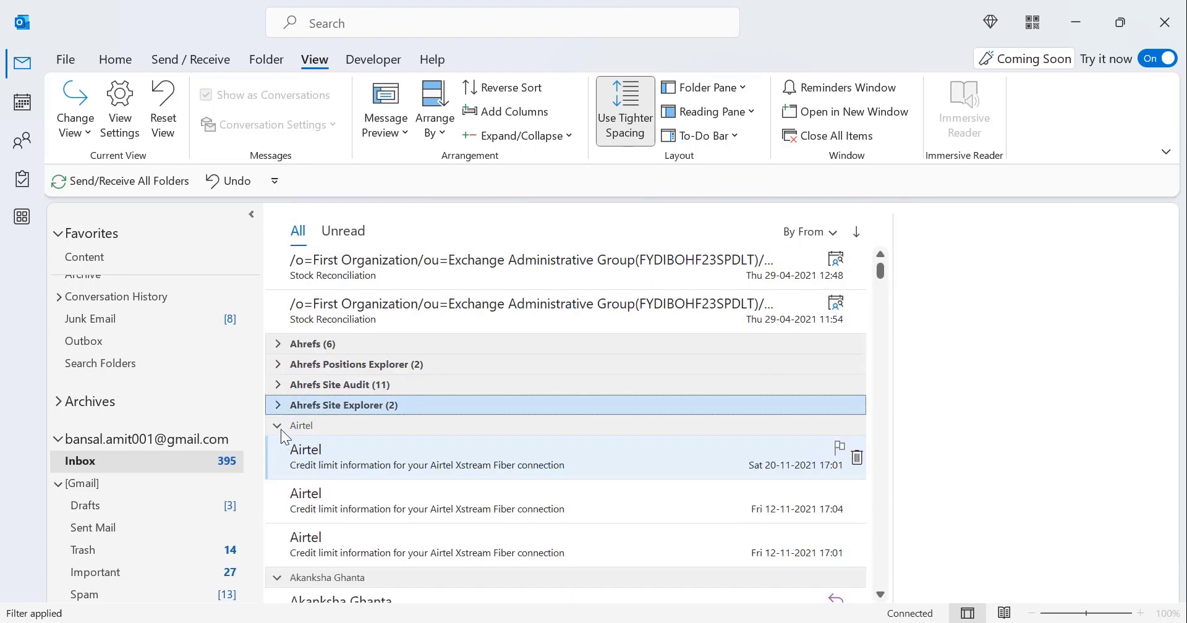
left_click(278, 425)
left_click(277, 446)
left_click(277, 466)
left_click(275, 488)
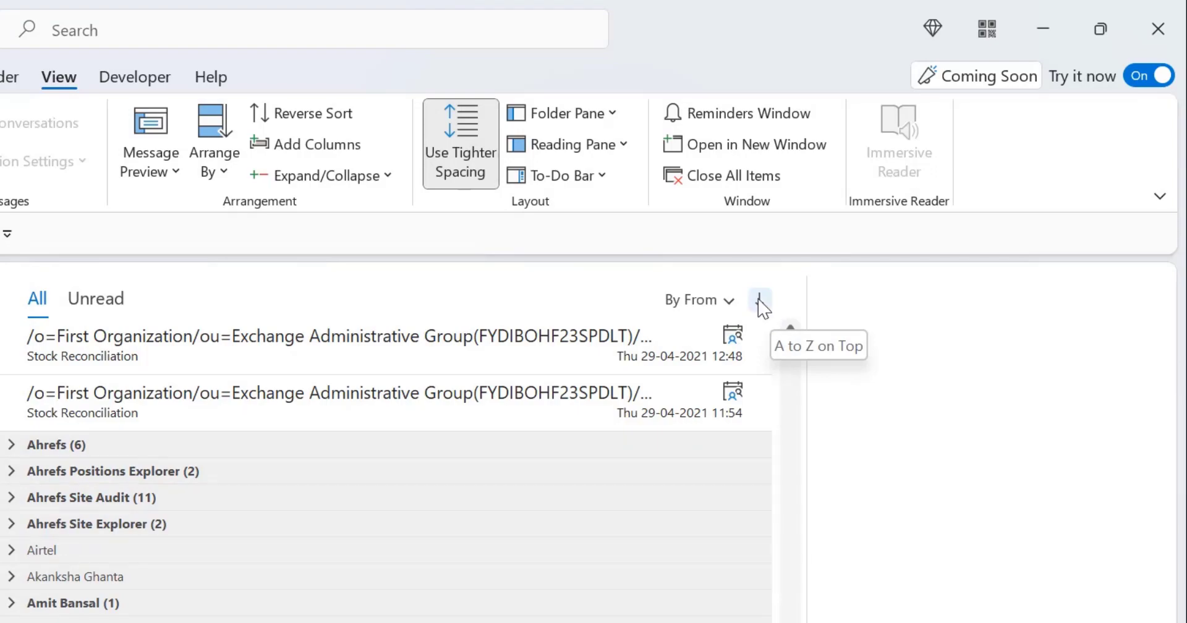
left_click(760, 299)
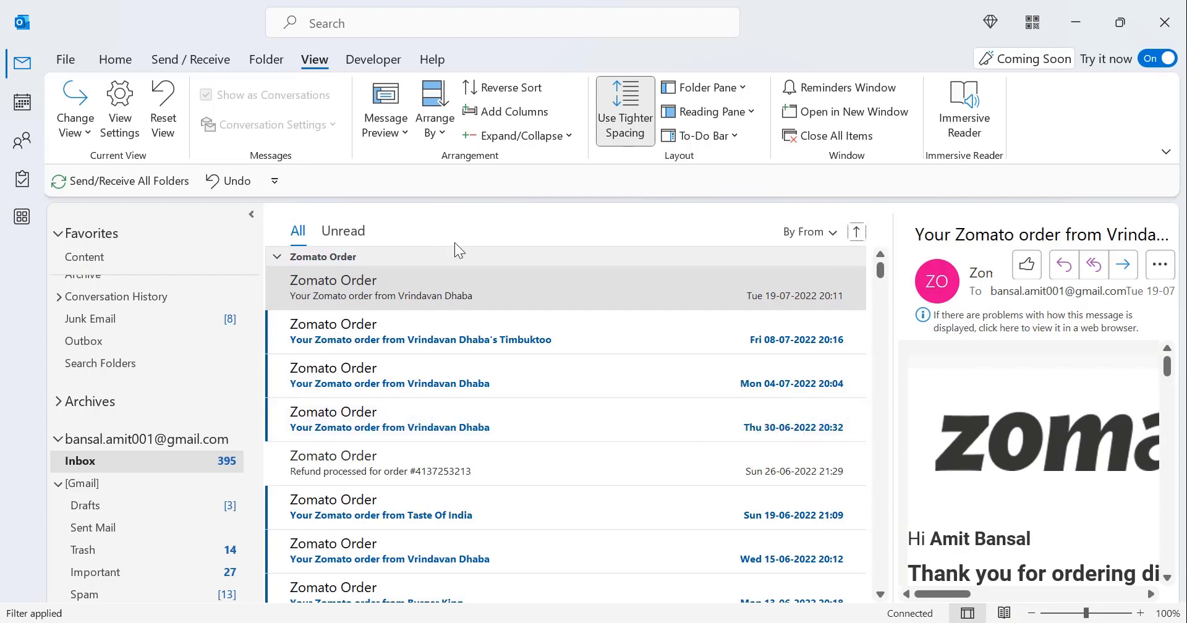
Collapse all sender groups to their headers and select the SiteGround Security (15) group.
left_click(563, 137)
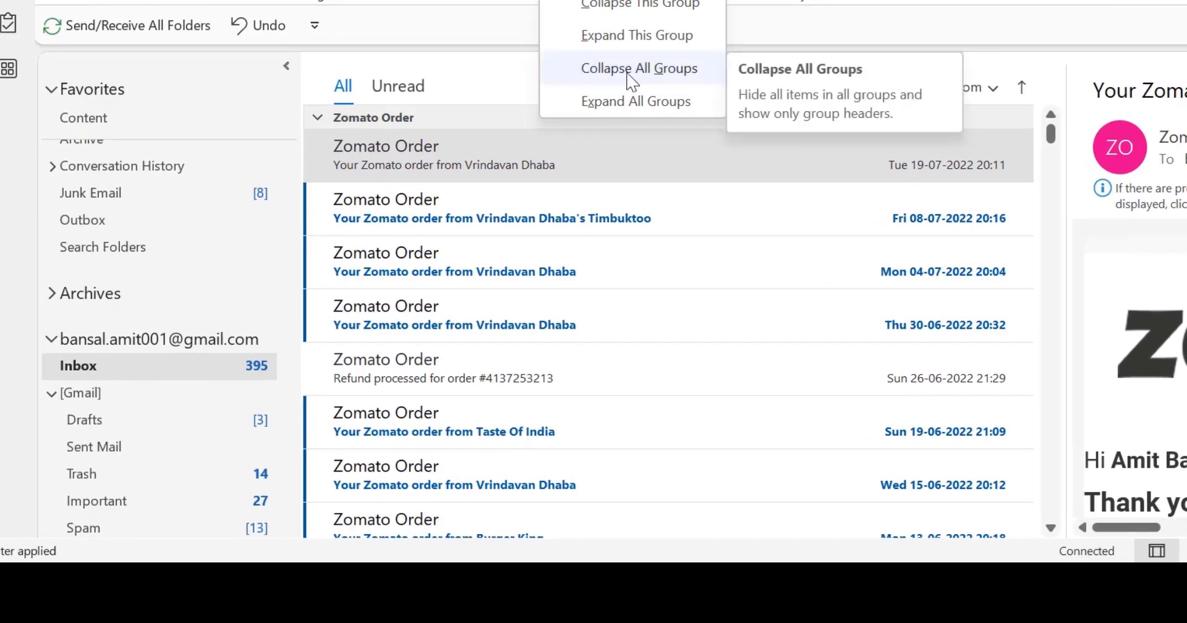
left_click(628, 75)
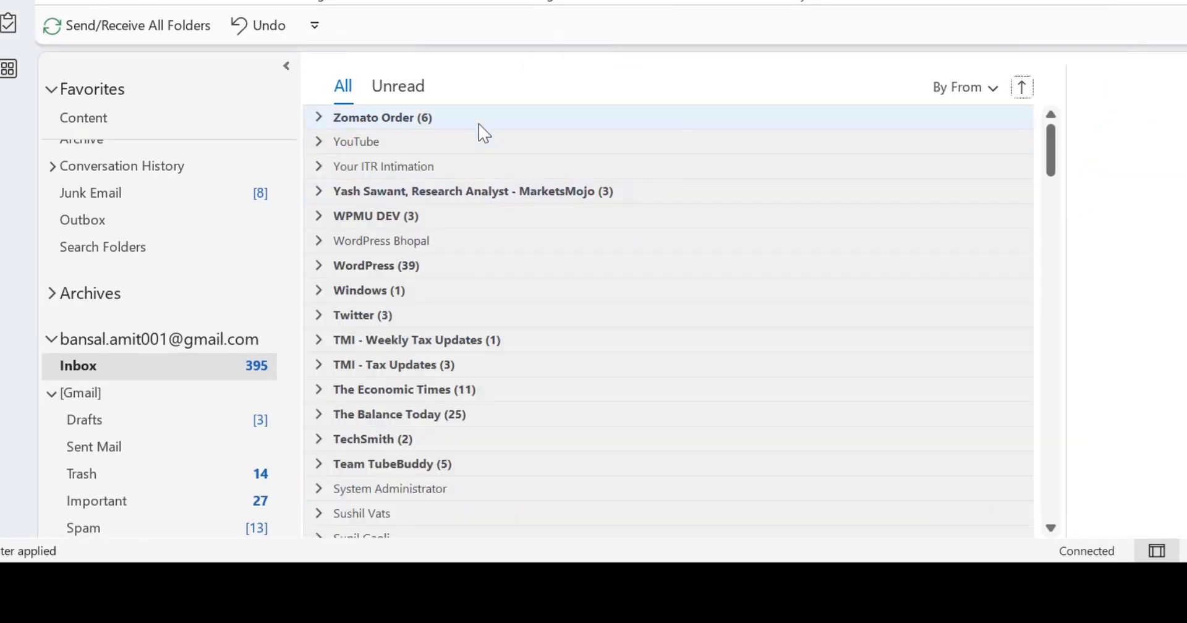
scroll(581, 218, "down", 7)
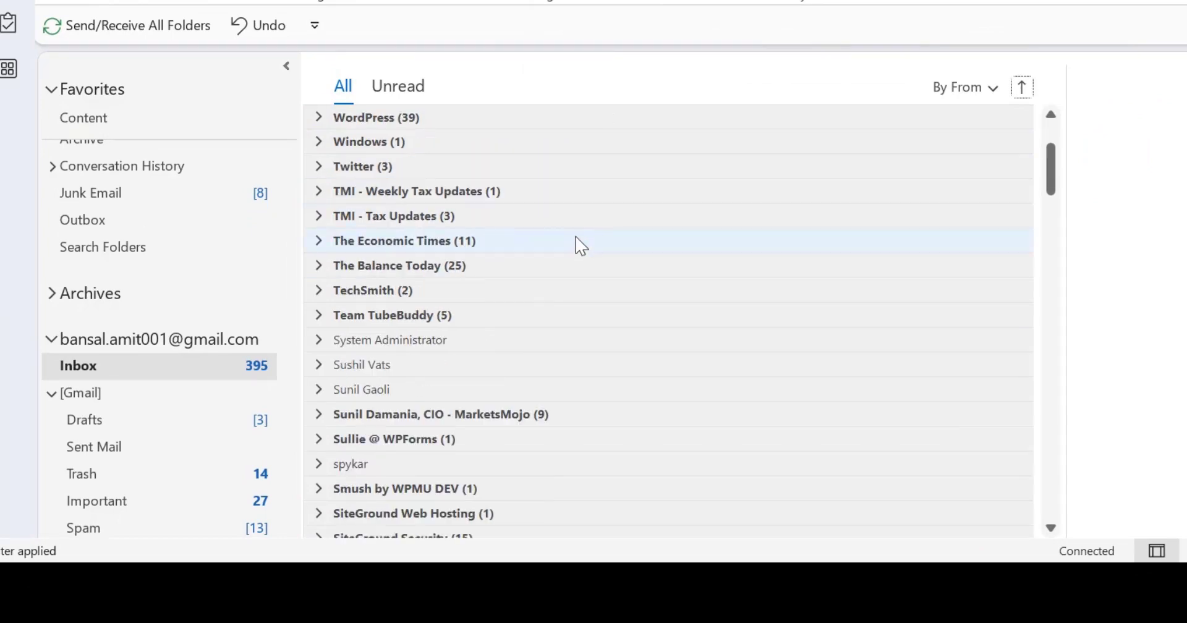
scroll(581, 245, "down", 2)
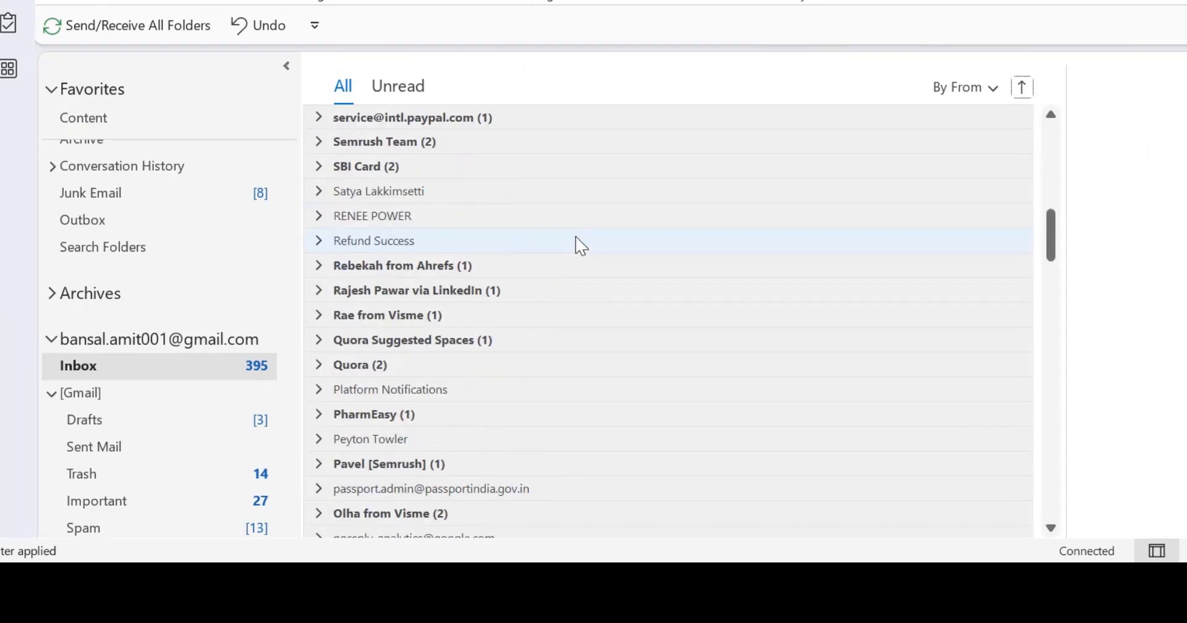
scroll(581, 245, "up", 9)
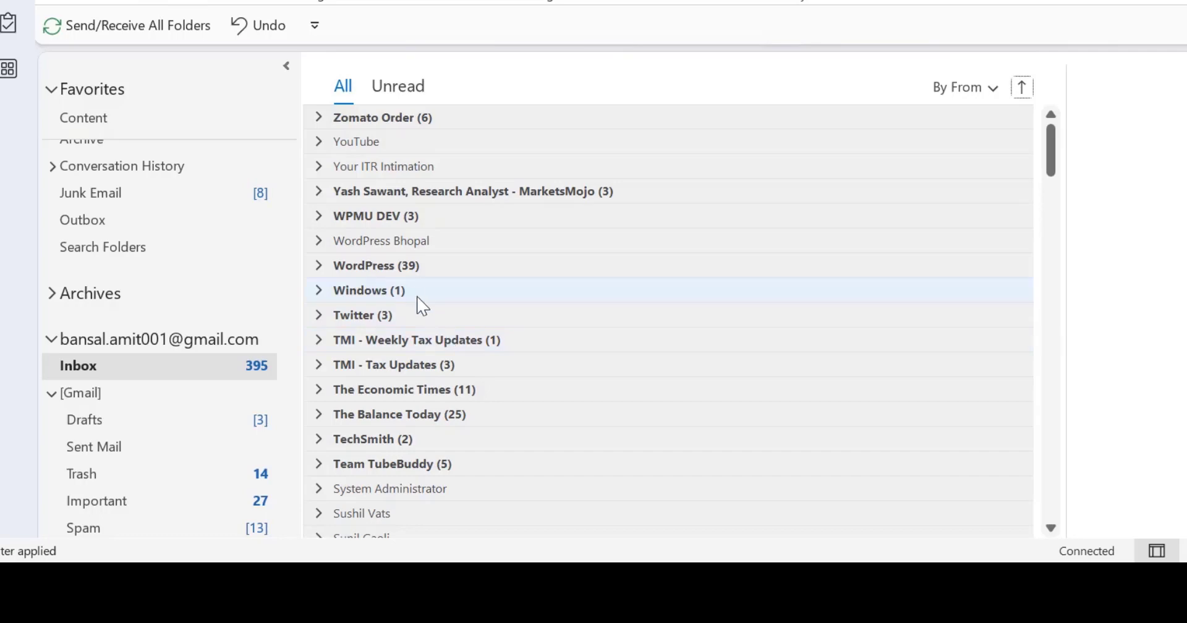
scroll(608, 301, "down", 3)
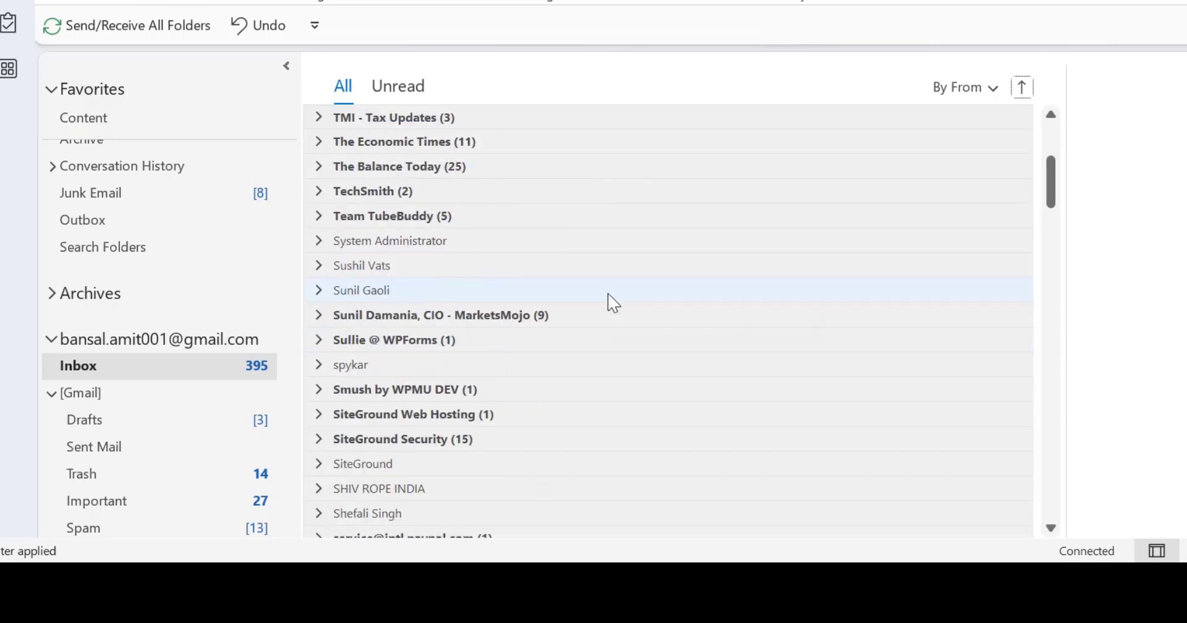
scroll(607, 301, "down", 1)
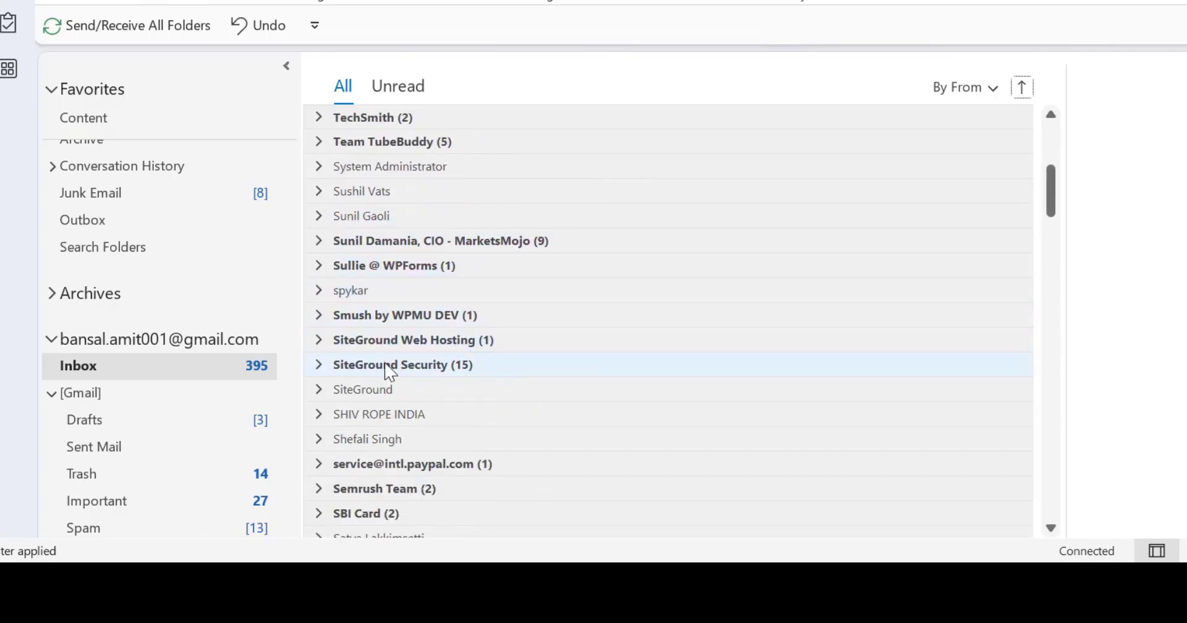
left_click(390, 370)
right_click(390, 371)
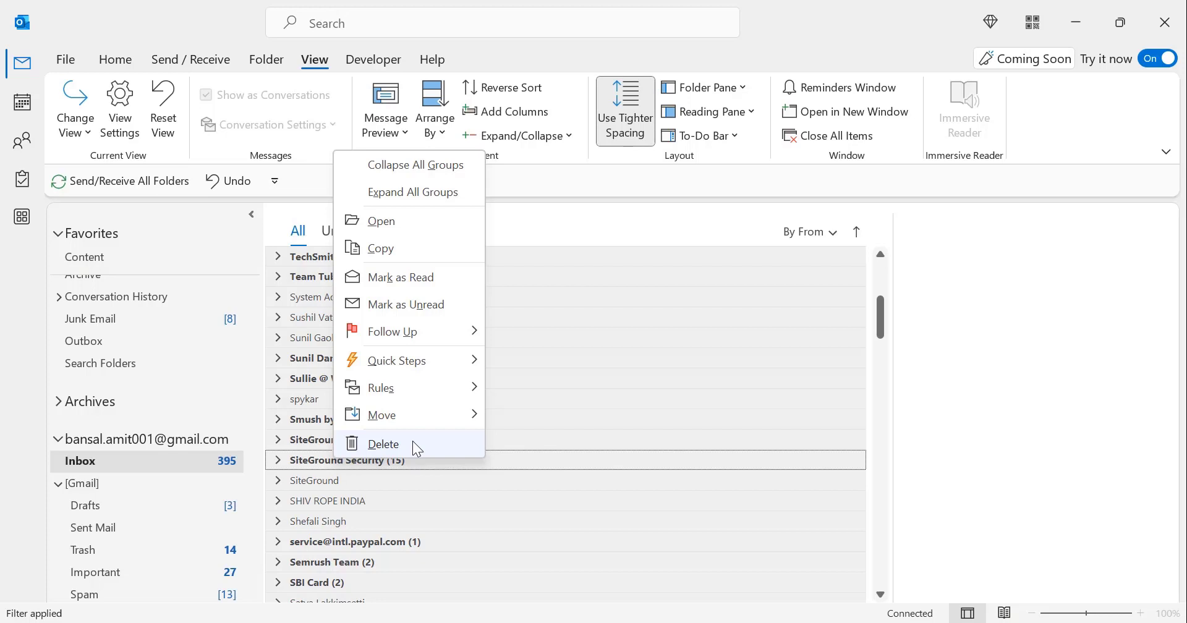
left_click(715, 227)
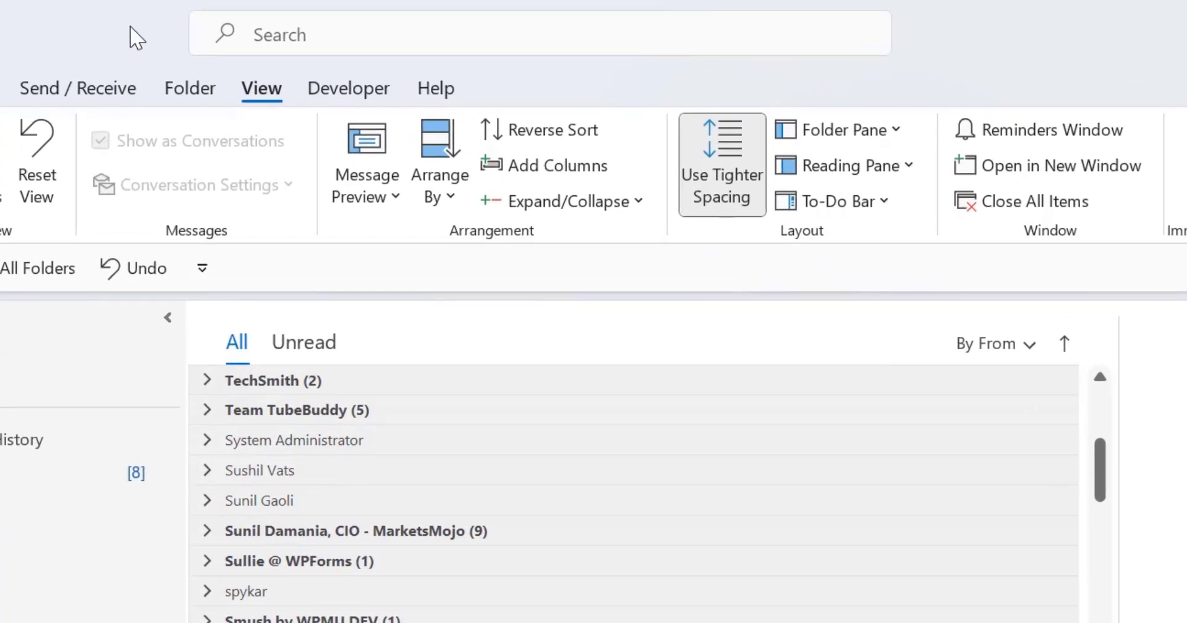
Open the Arrange By dropdown on the View tab, keeping sender grouping in effect.
left_click(440, 189)
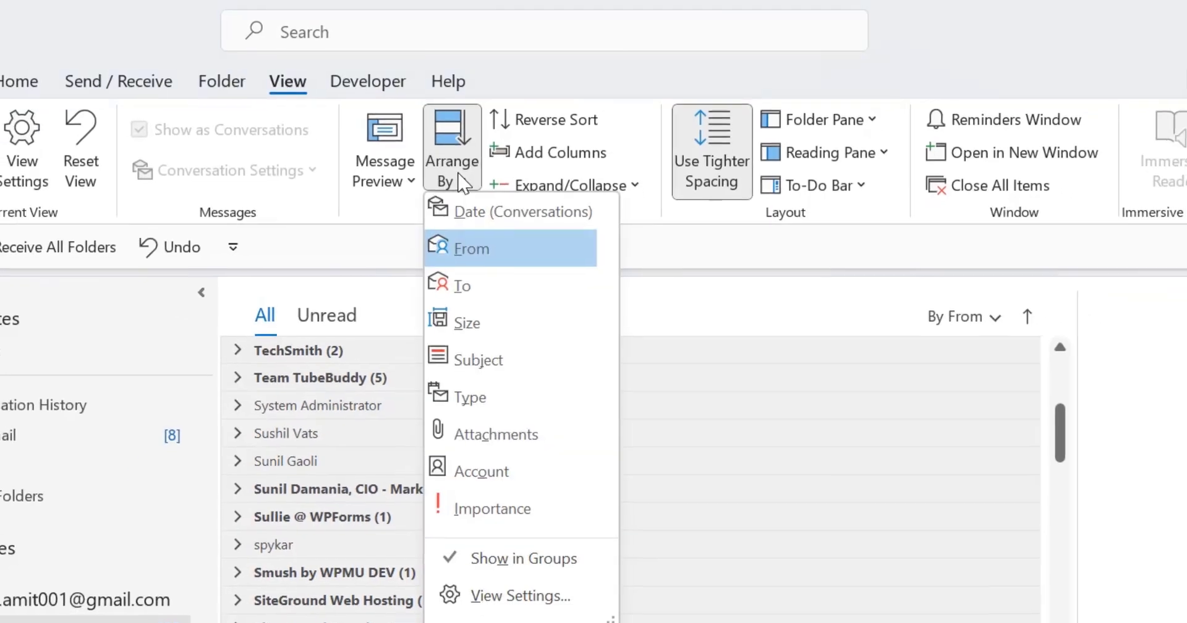